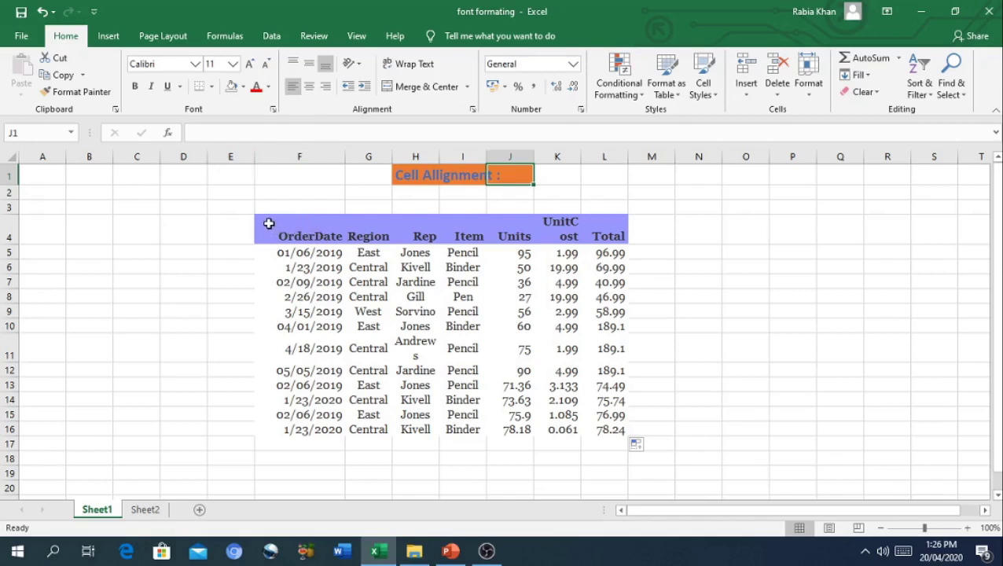
Step: Try Top, Middle and Bottom Align on header row F4:L4, finishing with Middle Align
{"action": "mouse_move", "coordinate": [267, 222]}
{"action": "left_mouse_down"}
{"action": "mouse_move", "coordinate": [369, 235]}
{"action": "mouse_move", "coordinate": [542, 224]}
{"action": "mouse_move", "coordinate": [604, 232]}
{"action": "left_mouse_up"}
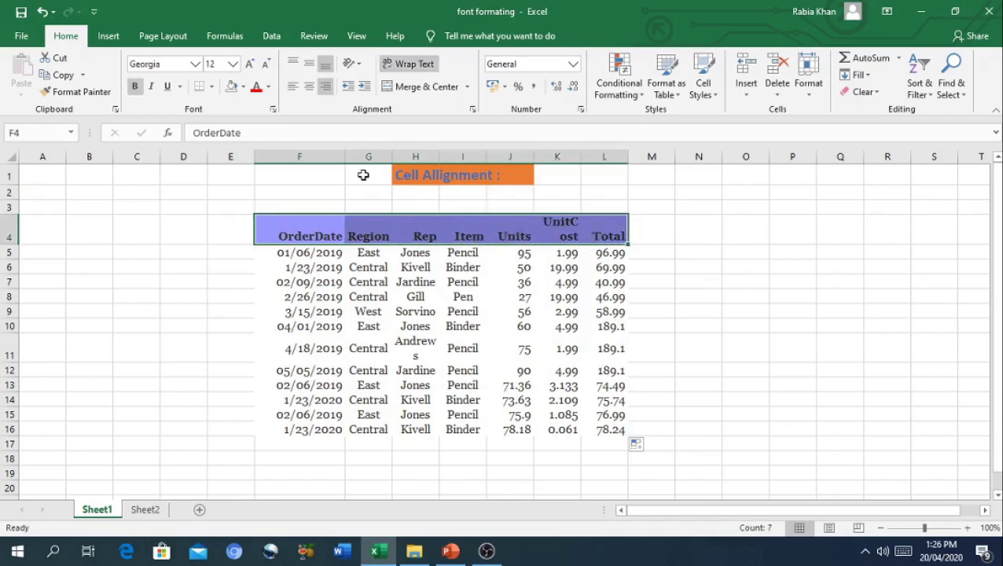
{"action": "left_click", "coordinate": [296, 70]}
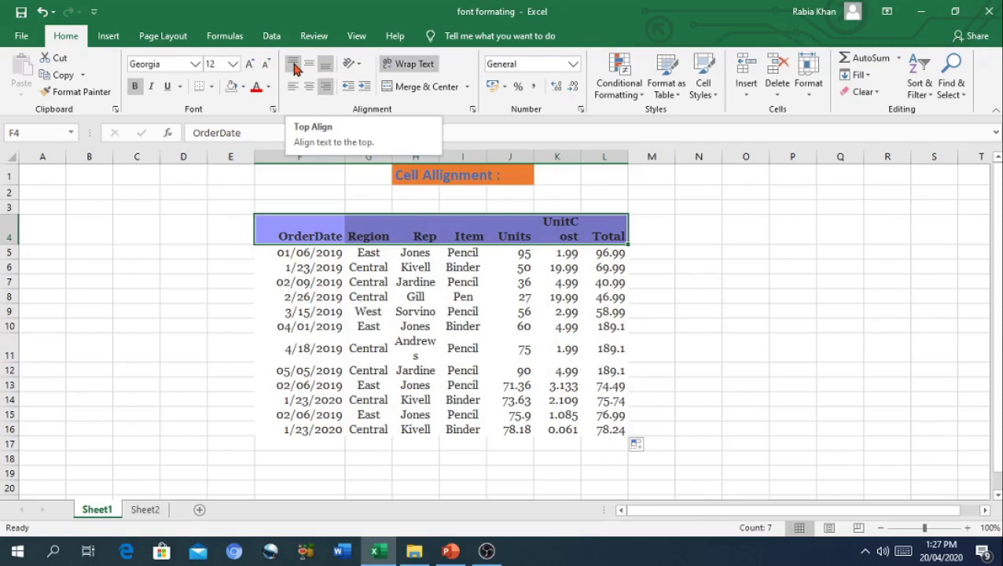
{"action": "left_click", "coordinate": [294, 69]}
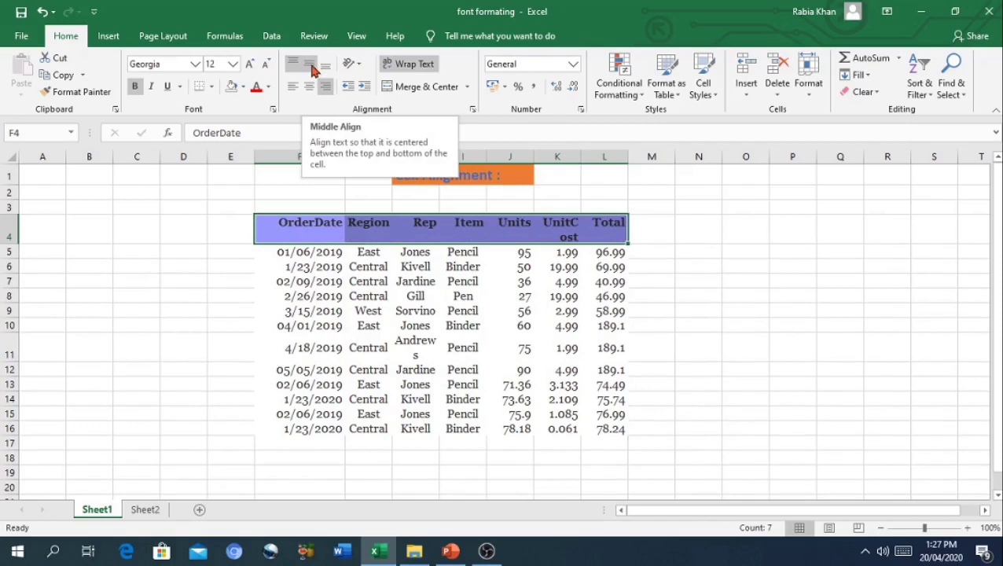
{"action": "left_click", "coordinate": [312, 69]}
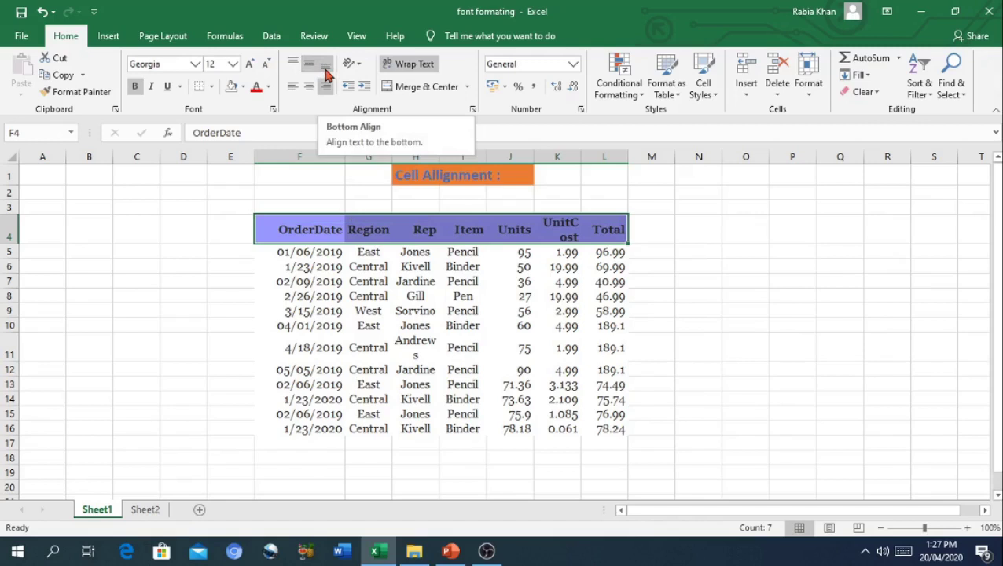
{"action": "left_click", "coordinate": [327, 73]}
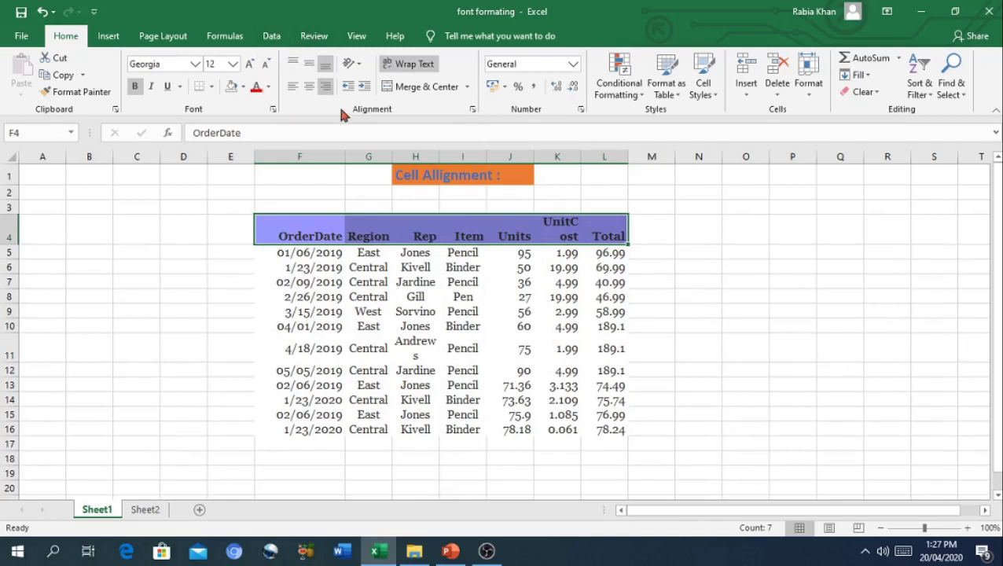
{"action": "left_click", "coordinate": [308, 65]}
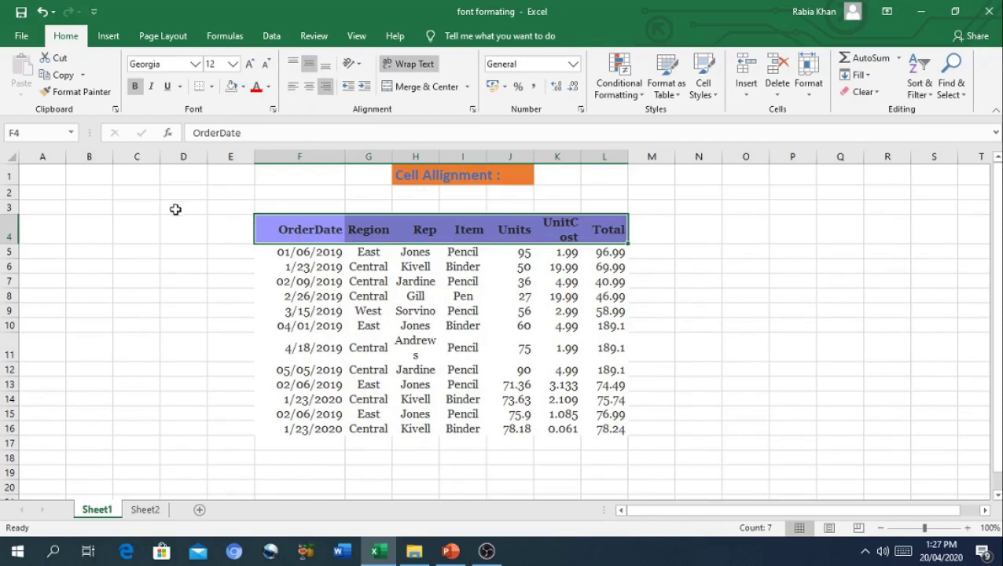
Step: Enter the word textext in cell C4, correcting the typo
{"action": "left_click", "coordinate": [142, 234]}
{"action": "type", "text": "te"}
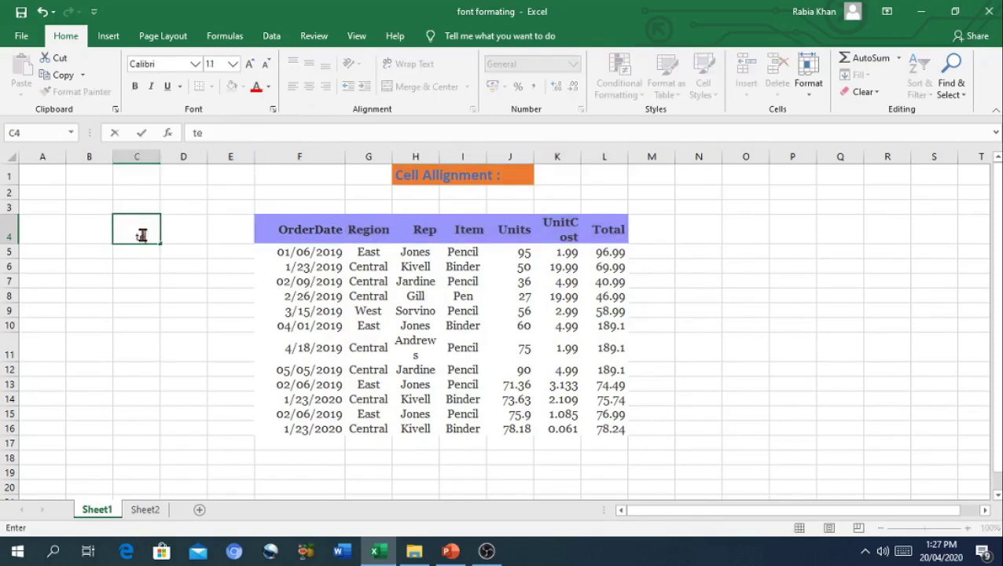
{"action": "type", "text": "xxt"}
{"action": "left_click", "coordinate": [139, 239]}
{"action": "type", "text": "te"}
{"action": "key", "text": "Return"}
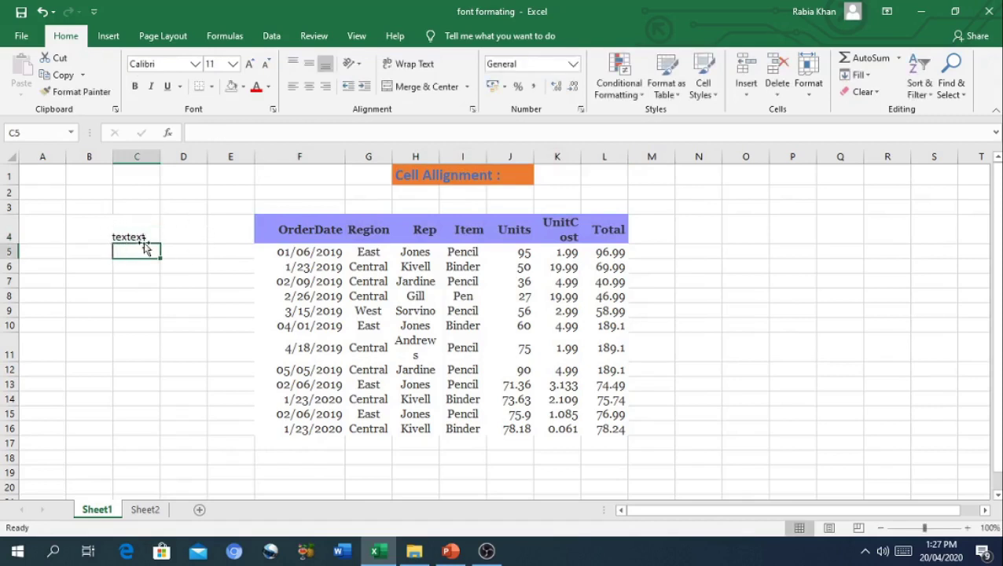
{"action": "left_click", "coordinate": [119, 238]}
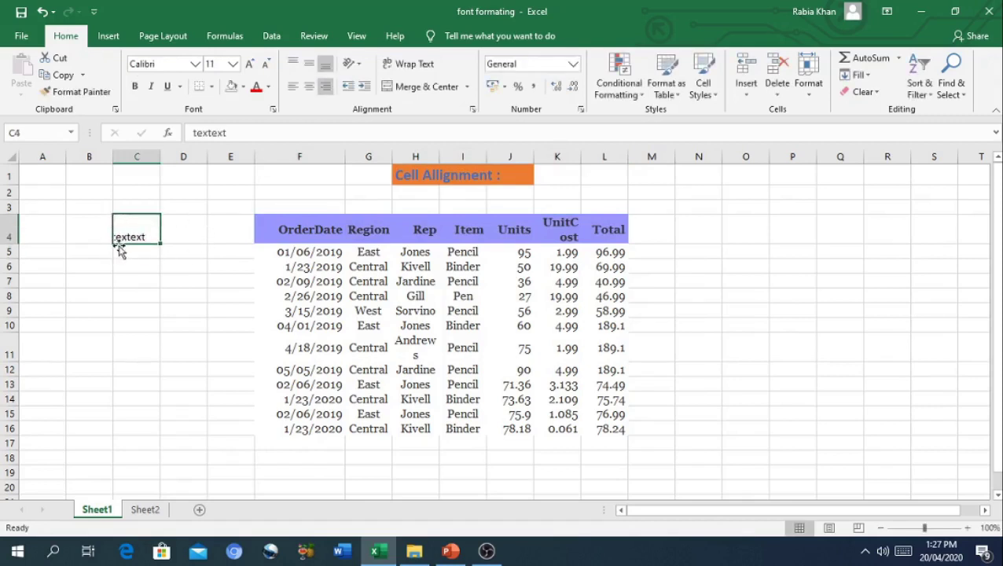
Step: Enter the number 123 in cell C5, then reselect C4
{"action": "left_click", "coordinate": [126, 253]}
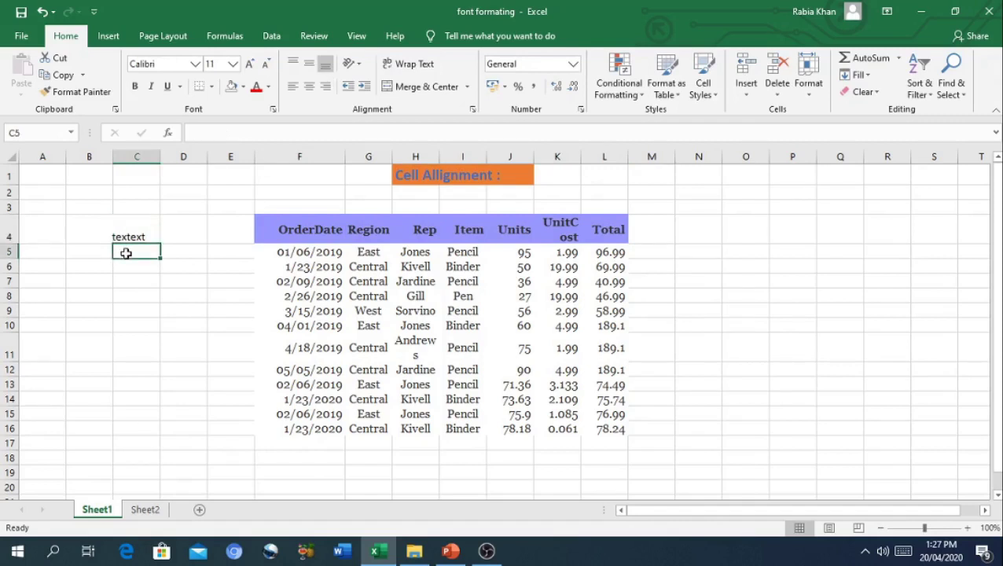
{"action": "type", "text": "123"}
{"action": "key", "text": "Return"}
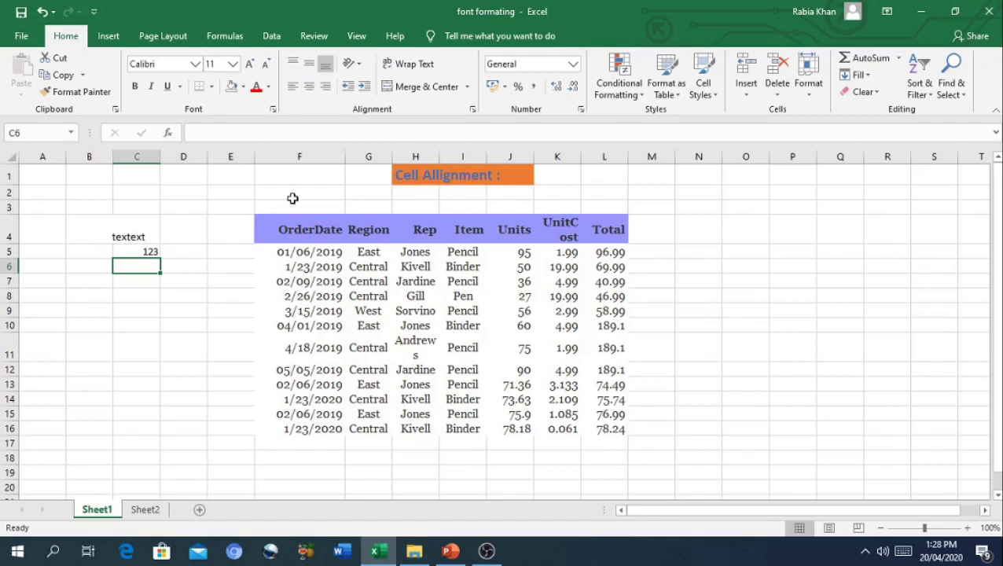
{"action": "left_click_drag", "start_coordinate": [112, 233], "coordinate": [123, 233]}
{"action": "left_click", "coordinate": [122, 233]}
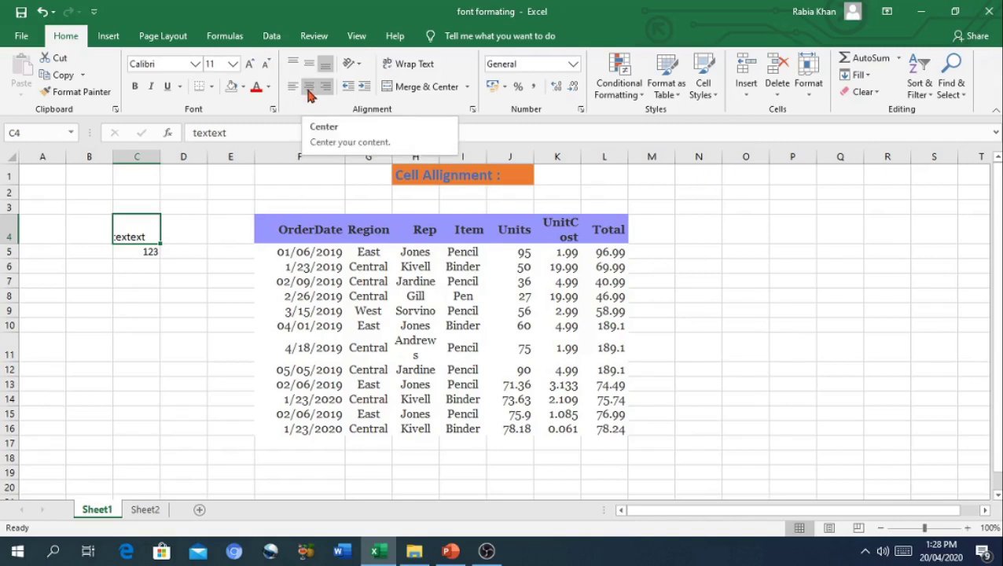
Step: Center textext in C4, then switch it to Align Right
{"action": "left_click", "coordinate": [309, 88]}
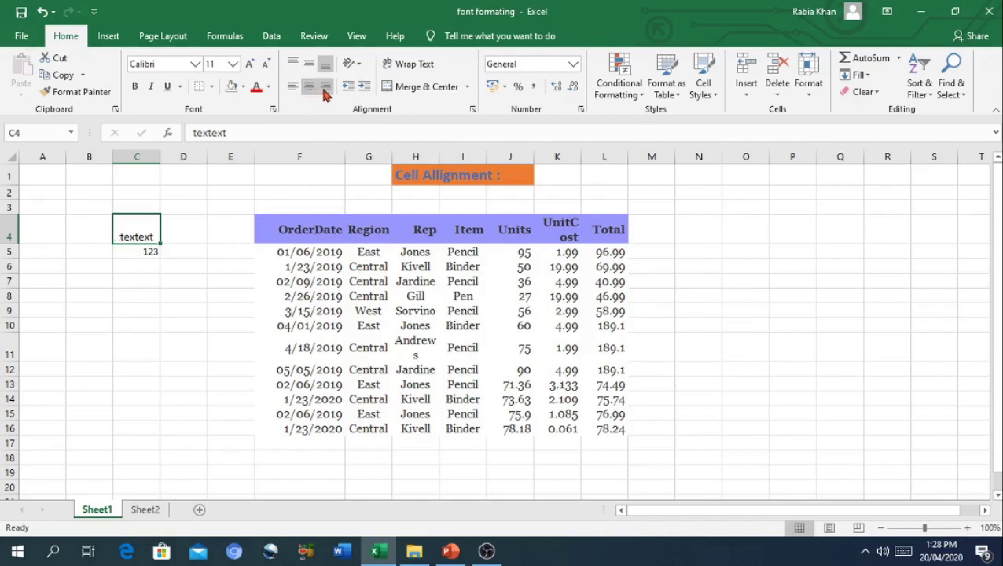
{"action": "left_click", "coordinate": [325, 89]}
Step: Try left, center and right alignment on Region values G5:G16, ending right-aligned
{"action": "left_click_drag", "start_coordinate": [363, 250], "coordinate": [376, 425]}
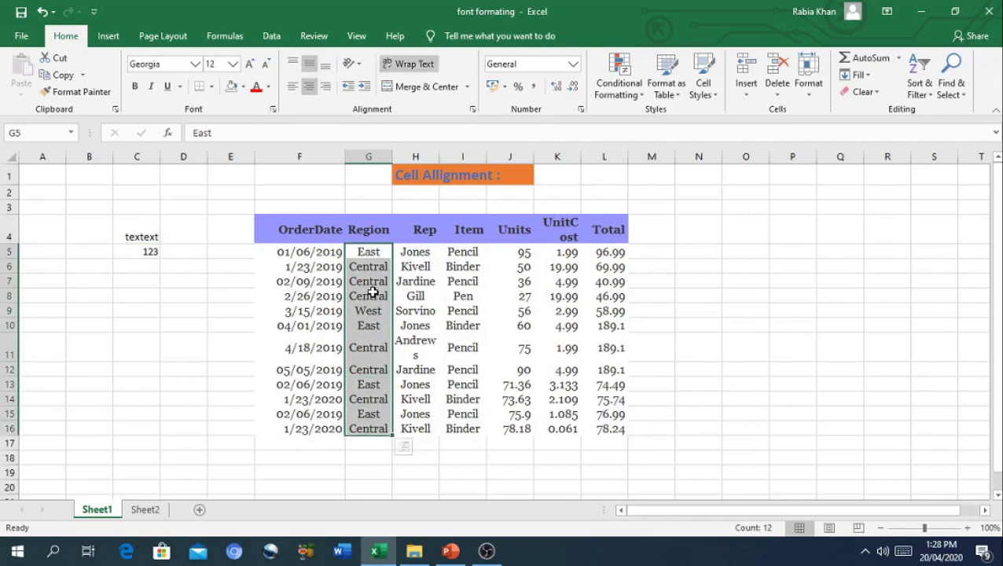
{"action": "left_click", "coordinate": [294, 88]}
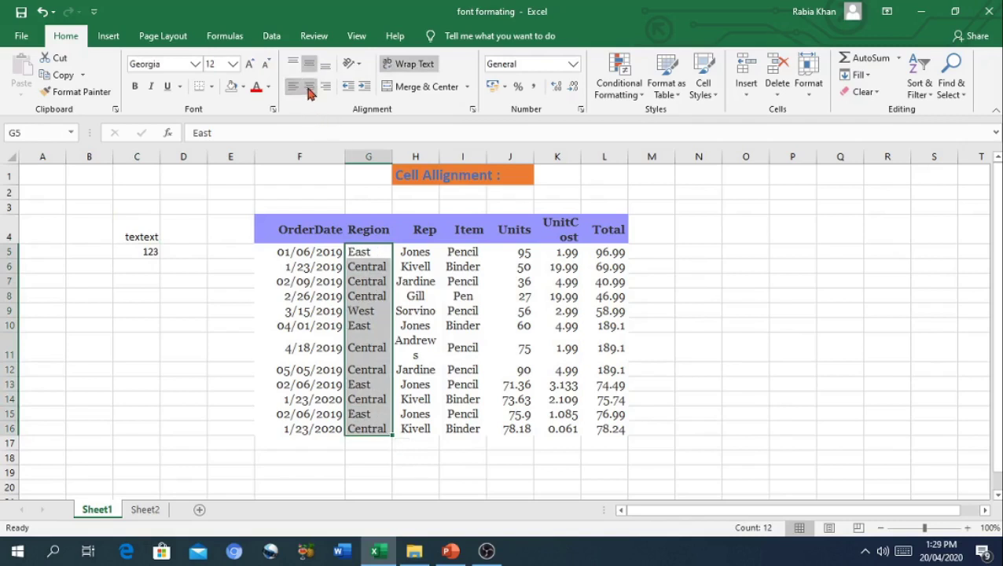
{"action": "left_click", "coordinate": [308, 89]}
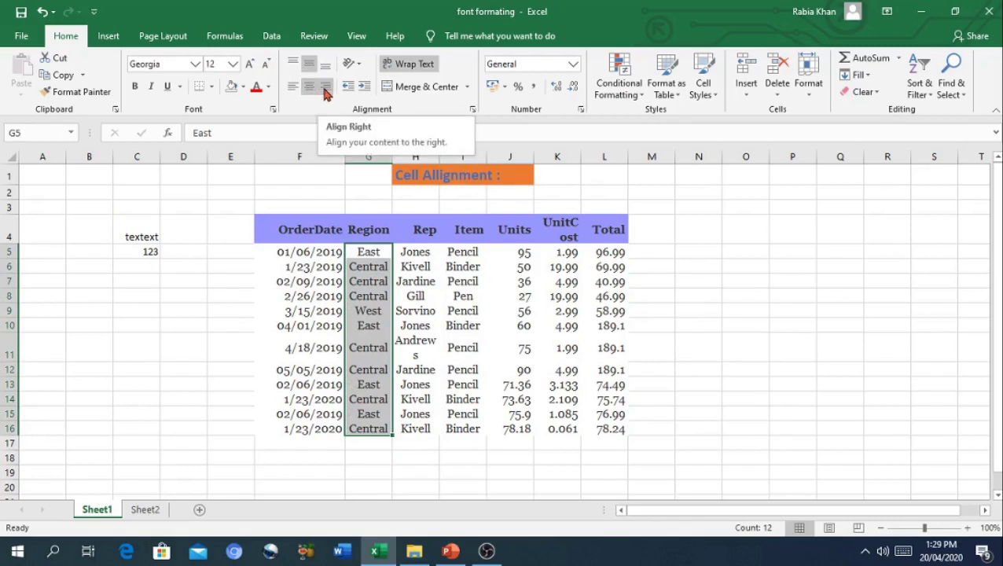
{"action": "left_click", "coordinate": [326, 88]}
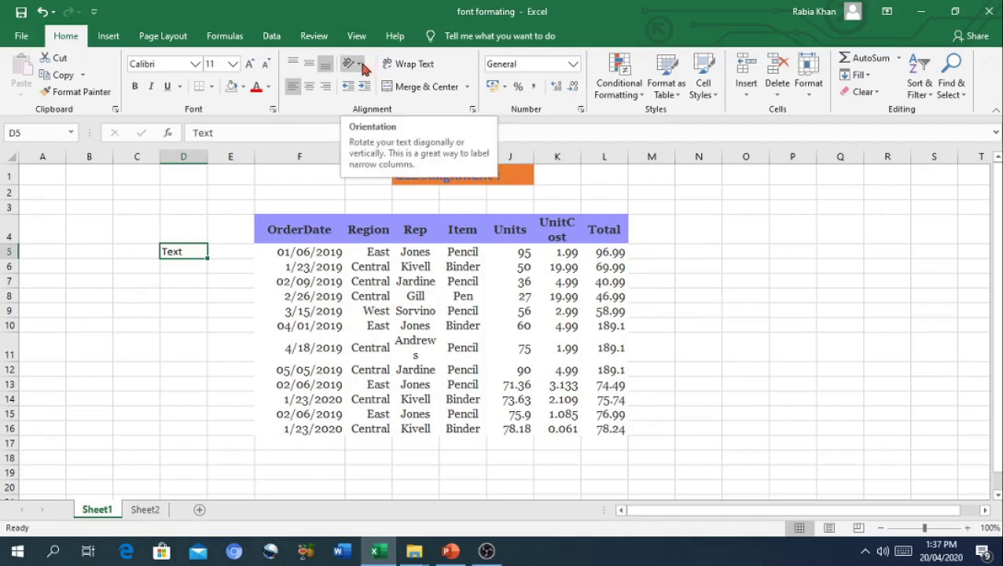
Step: Set the word in D5 to Vertical Text, then Rotate Text Up, then Angle Clockwise
{"action": "left_click", "coordinate": [360, 67]}
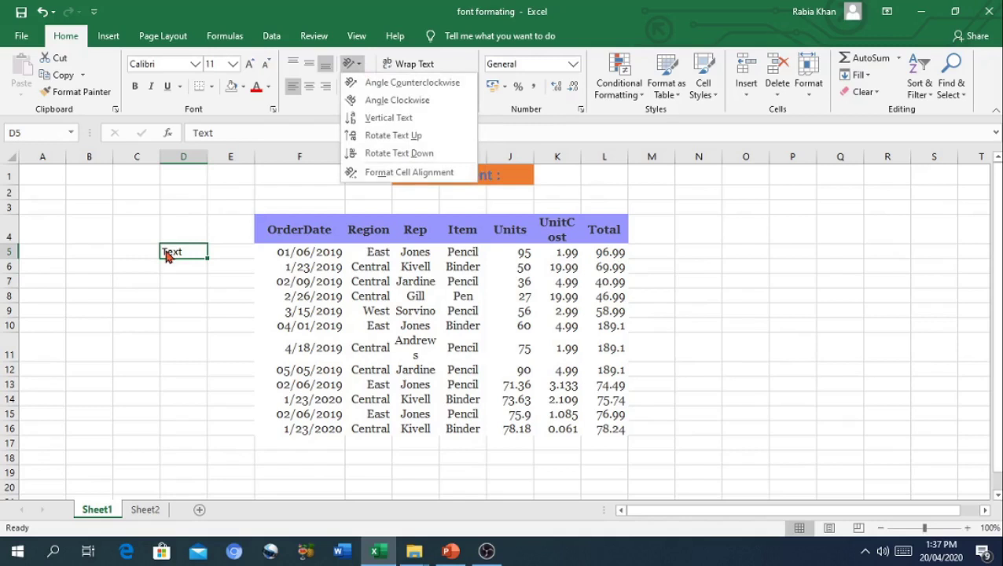
{"action": "left_click", "coordinate": [387, 119]}
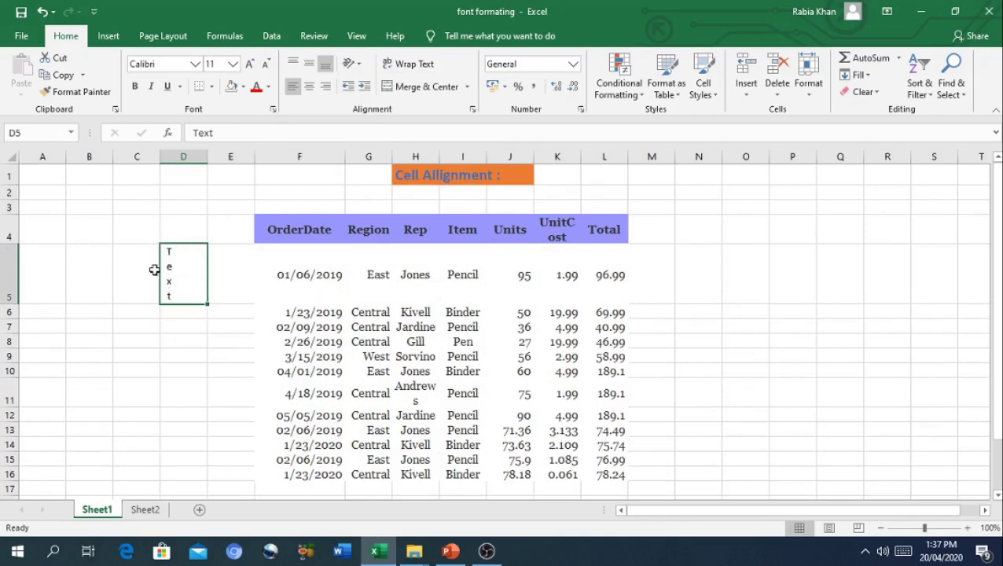
{"action": "left_click", "coordinate": [355, 66]}
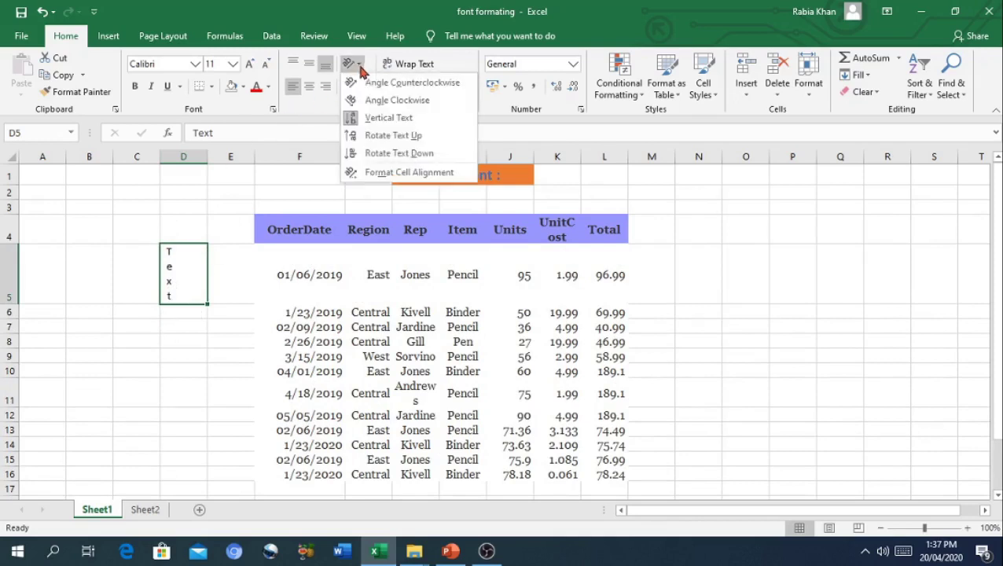
{"action": "left_click", "coordinate": [394, 136]}
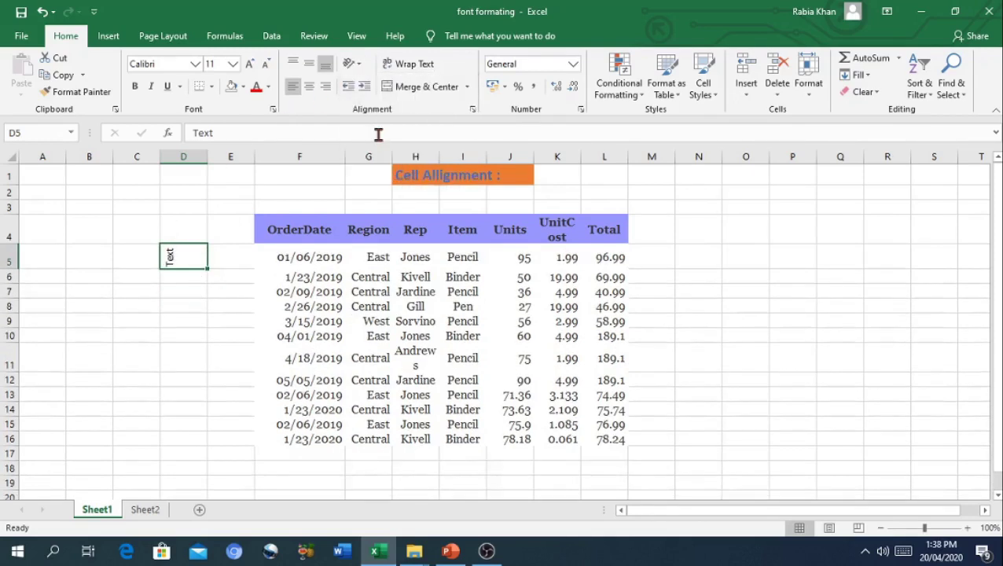
{"action": "left_click", "coordinate": [360, 69]}
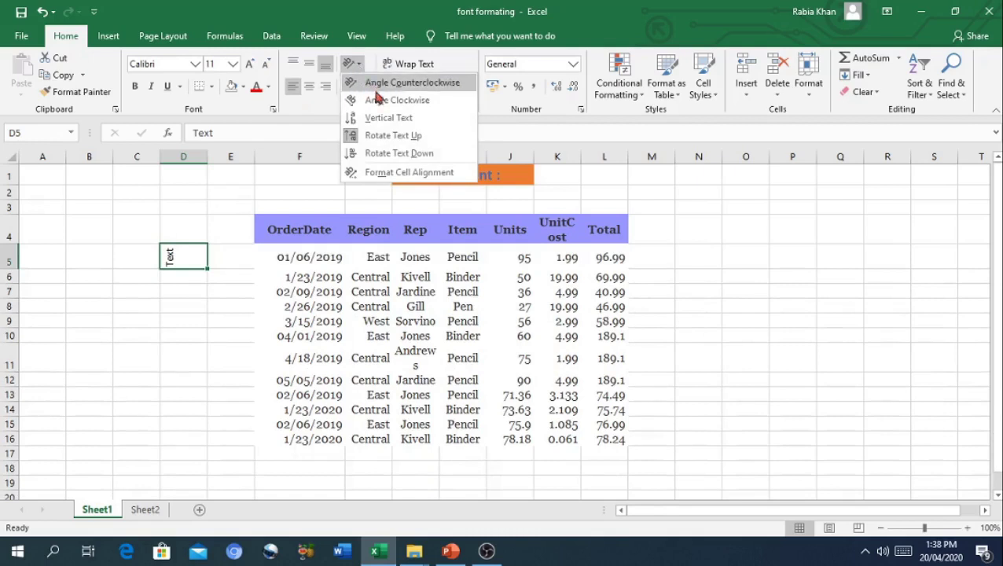
{"action": "left_click", "coordinate": [378, 99]}
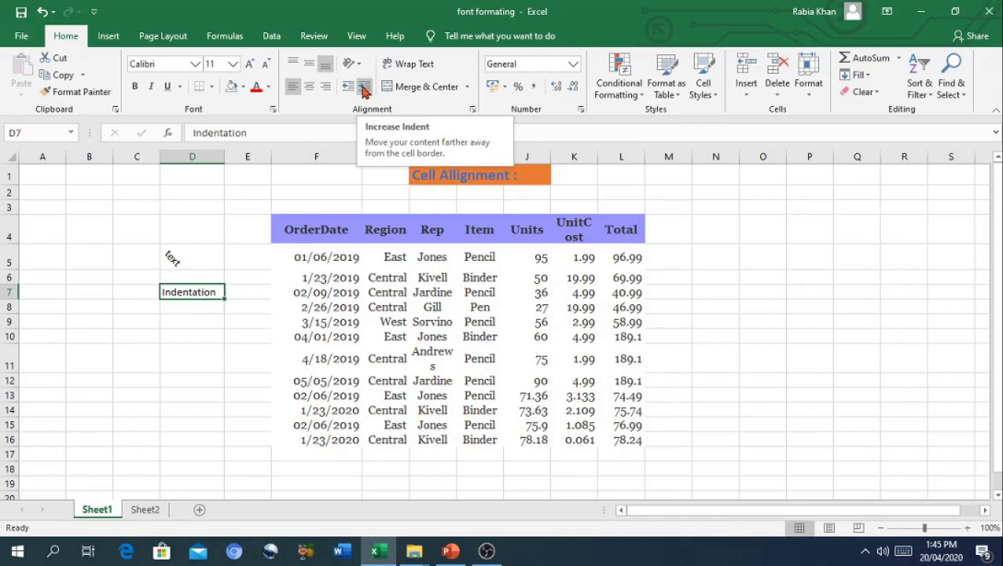
Step: Indent the Indentation label in D7, decrease the indent back, and return to F6
{"action": "left_click", "coordinate": [364, 91]}
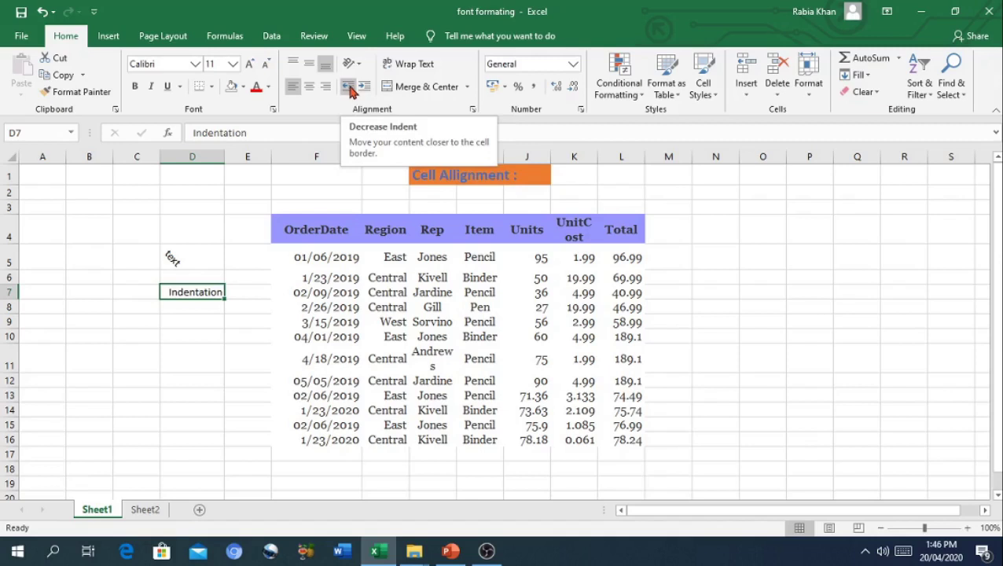
{"action": "left_click", "coordinate": [350, 92]}
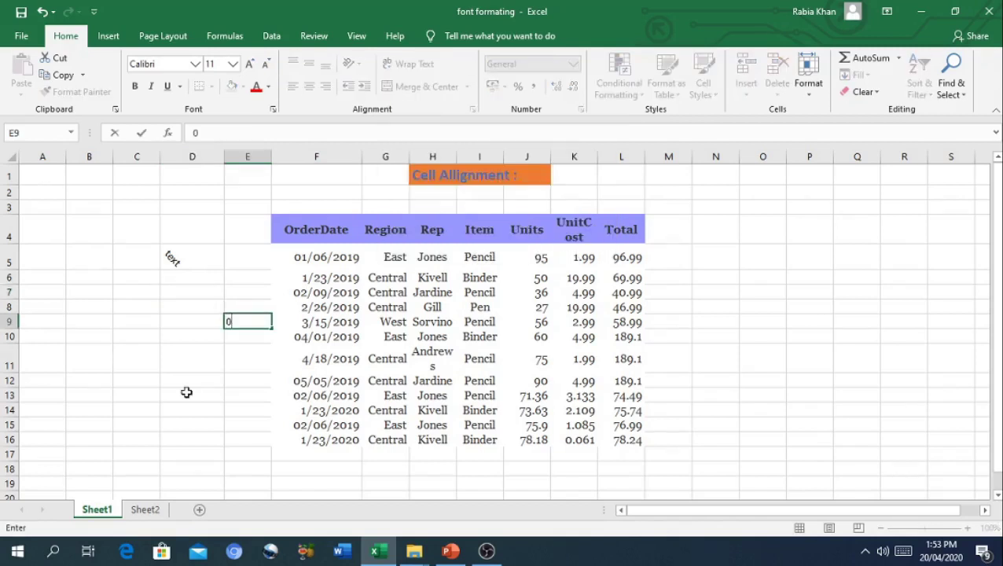
{"action": "left_click", "coordinate": [320, 277]}
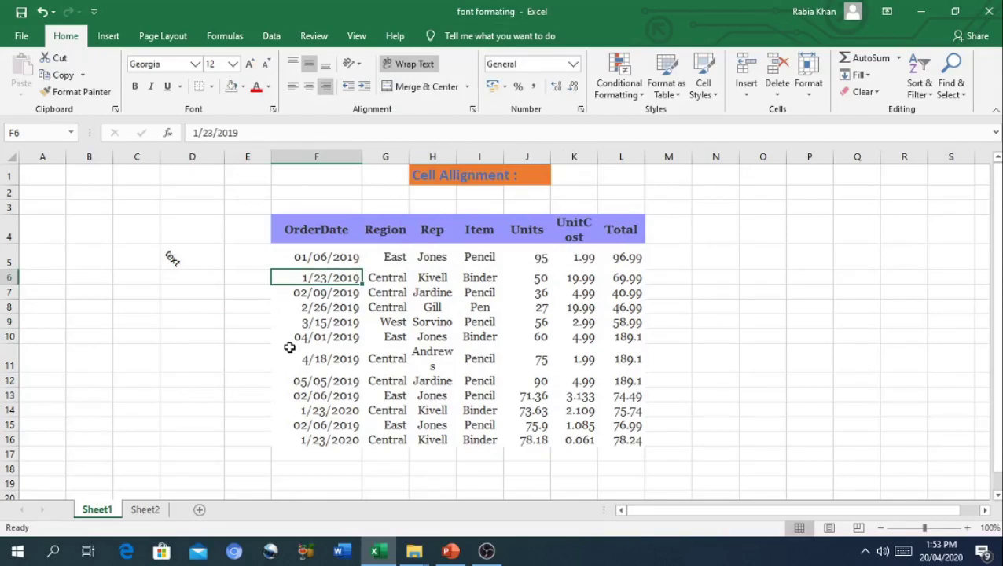
Step: Merge & Center G6:I9 and accept the warning keeping only the upper-left value
{"action": "left_click", "coordinate": [395, 279]}
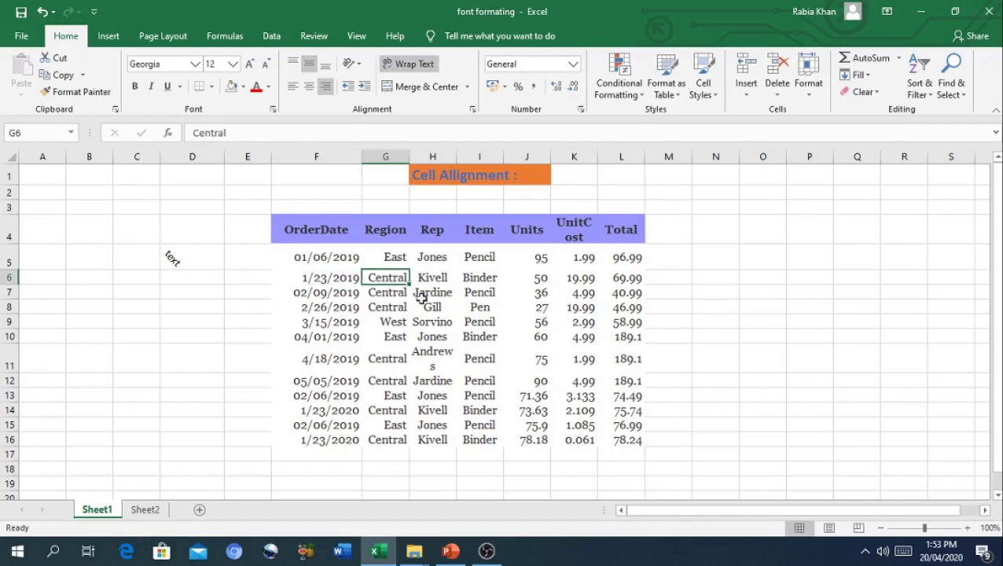
{"action": "left_click_drag", "start_coordinate": [422, 297], "coordinate": [477, 326]}
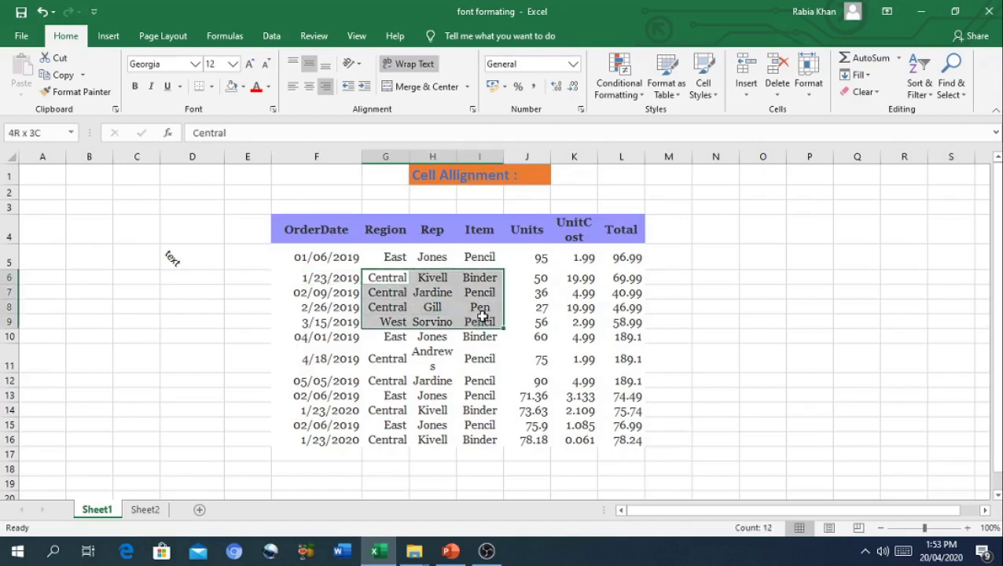
{"action": "left_click", "coordinate": [425, 88]}
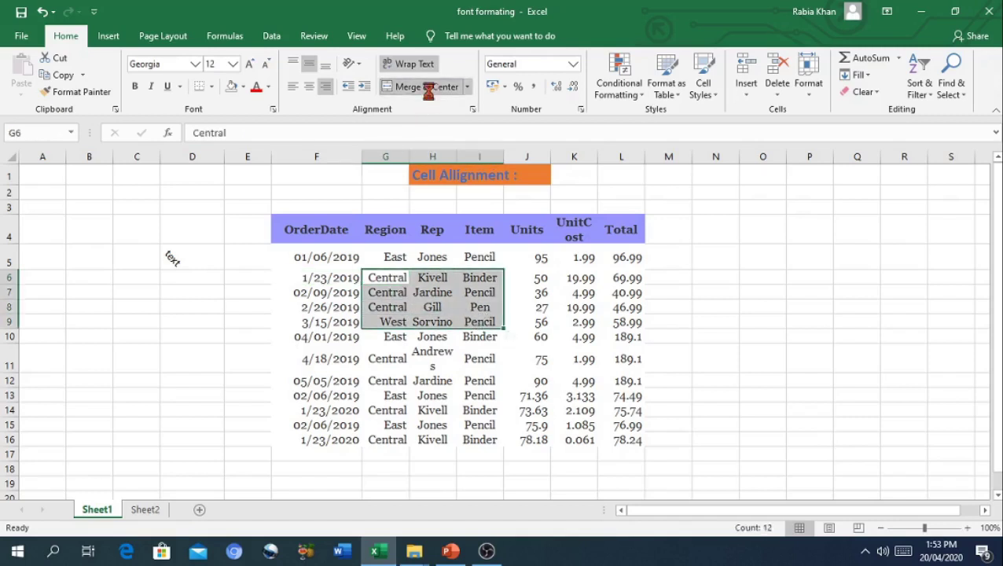
{"action": "left_click_drag", "start_coordinate": [481, 268], "coordinate": [651, 272]}
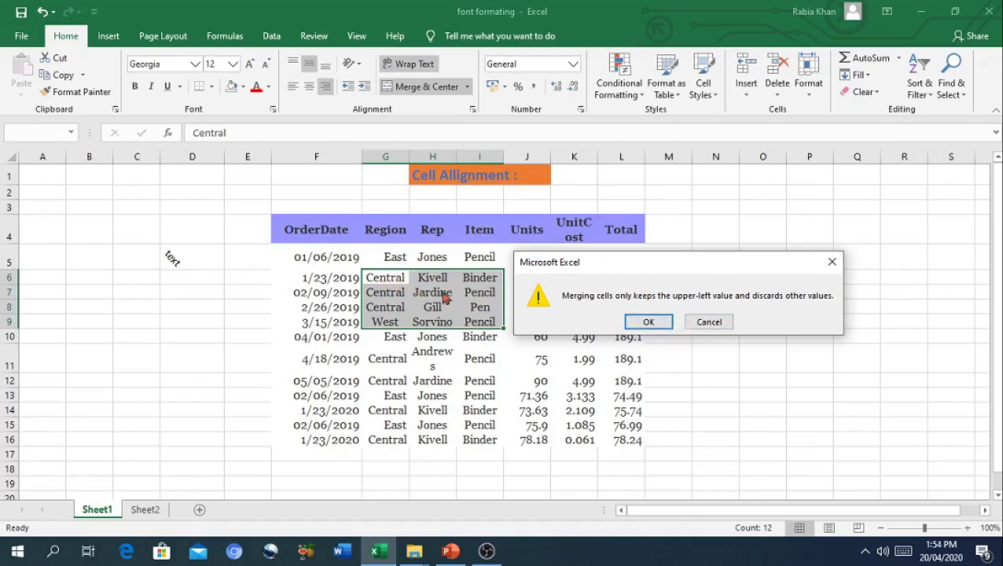
{"action": "left_click", "coordinate": [652, 324]}
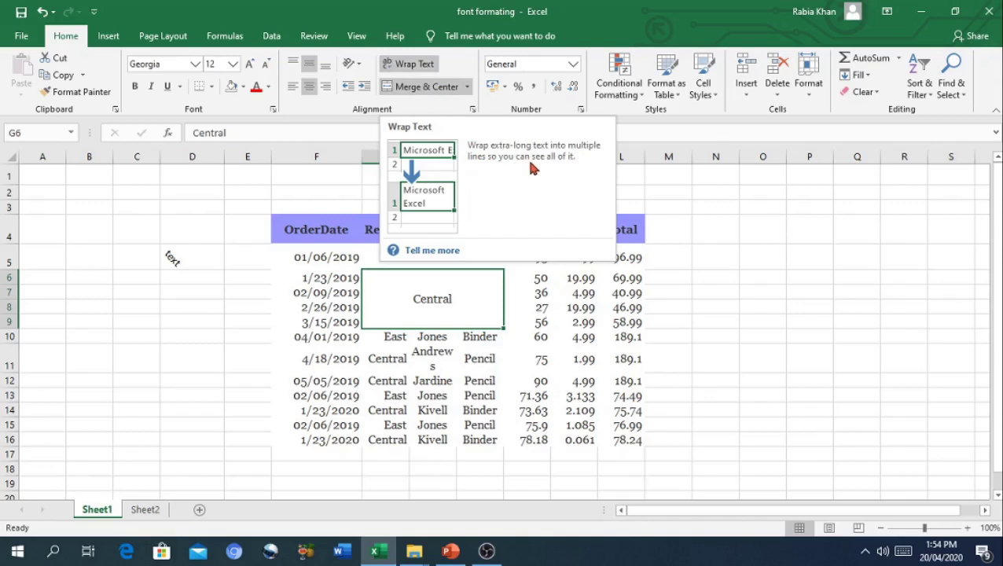
Step: Enter 'This is a computer' in C9 and turn on Wrap Text for it
{"action": "left_click", "coordinate": [124, 323]}
{"action": "type", "text": "Th"}
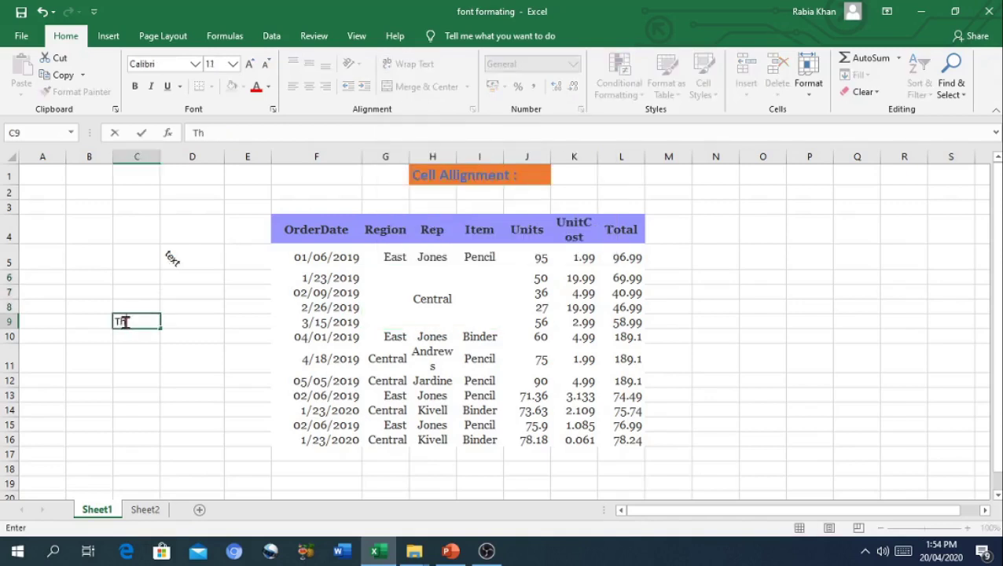
{"action": "type", "text": "is is a c"}
{"action": "type", "text": "omputer"}
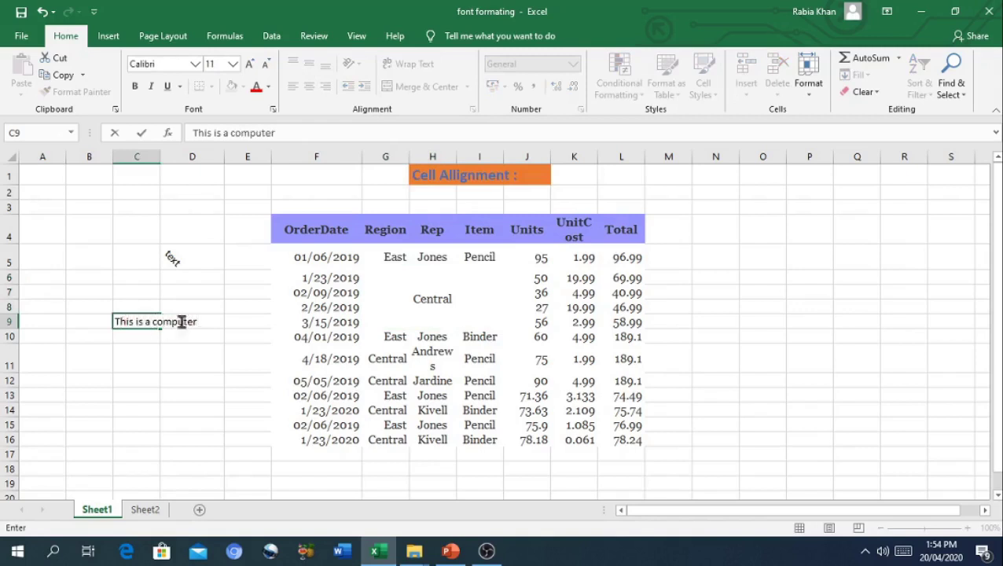
{"action": "left_click", "coordinate": [138, 348]}
{"action": "left_click", "coordinate": [136, 322]}
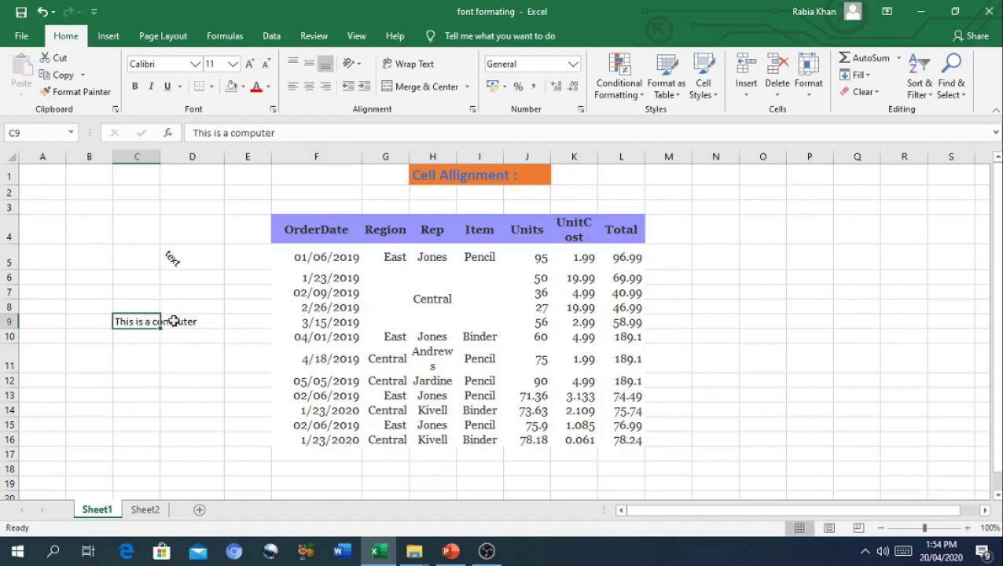
{"action": "left_click", "coordinate": [407, 73]}
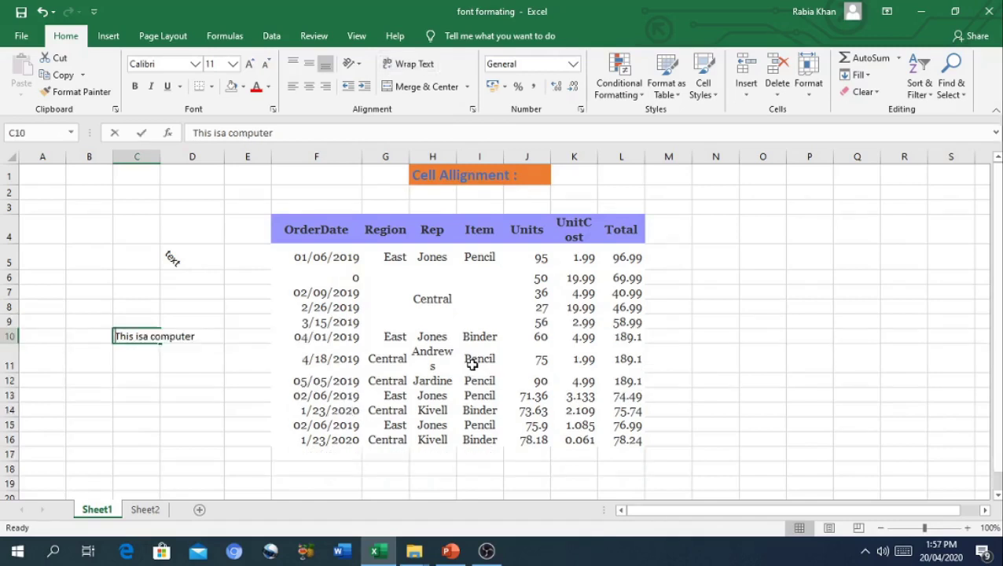
{"action": "type", "text": "0"}
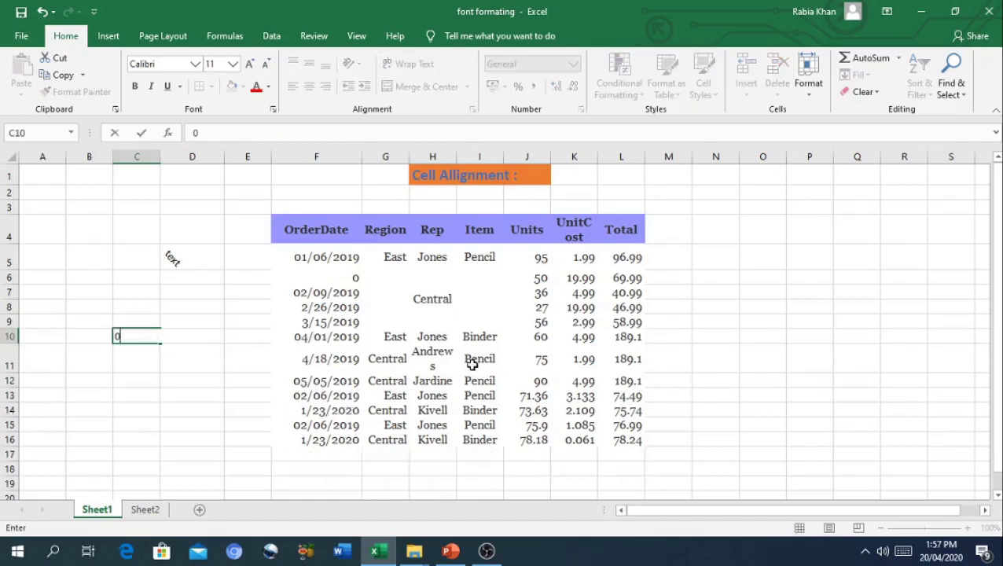
Step: Undo the 0 in C10 with Ctrl+Z and open Format Cells at the Alignment tab
{"action": "left_click", "coordinate": [108, 366]}
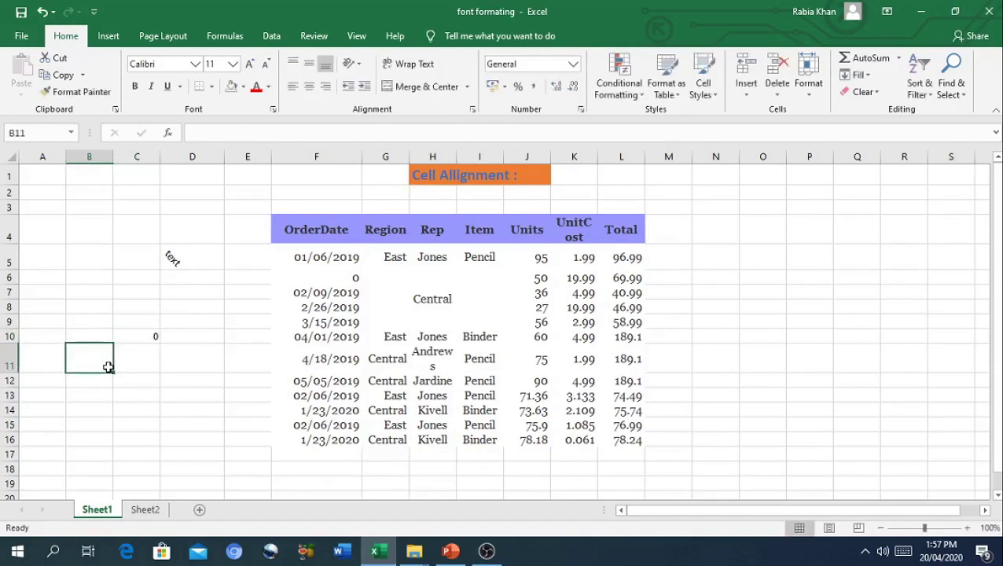
{"action": "key", "text": "ctrl+z"}
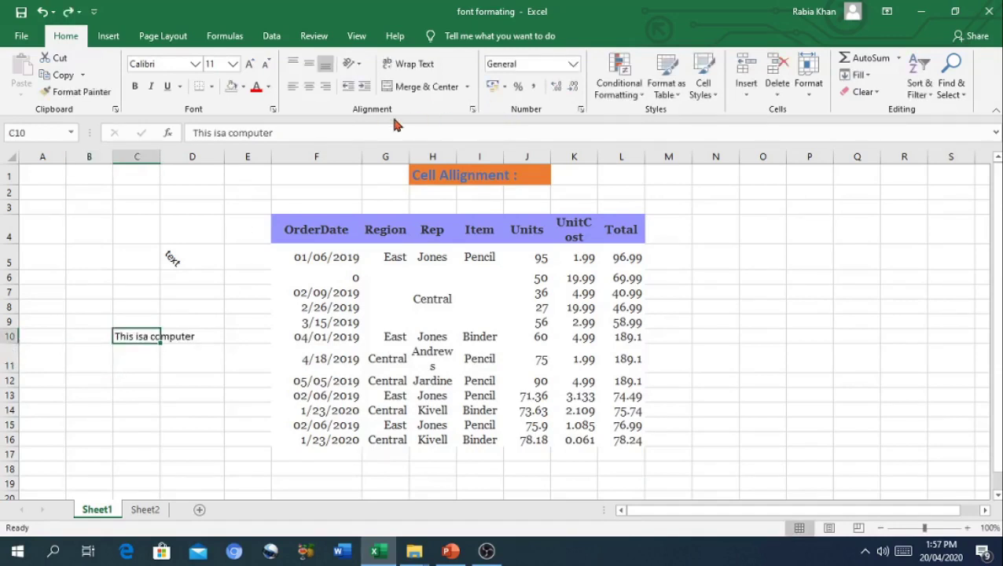
{"action": "left_click", "coordinate": [472, 111]}
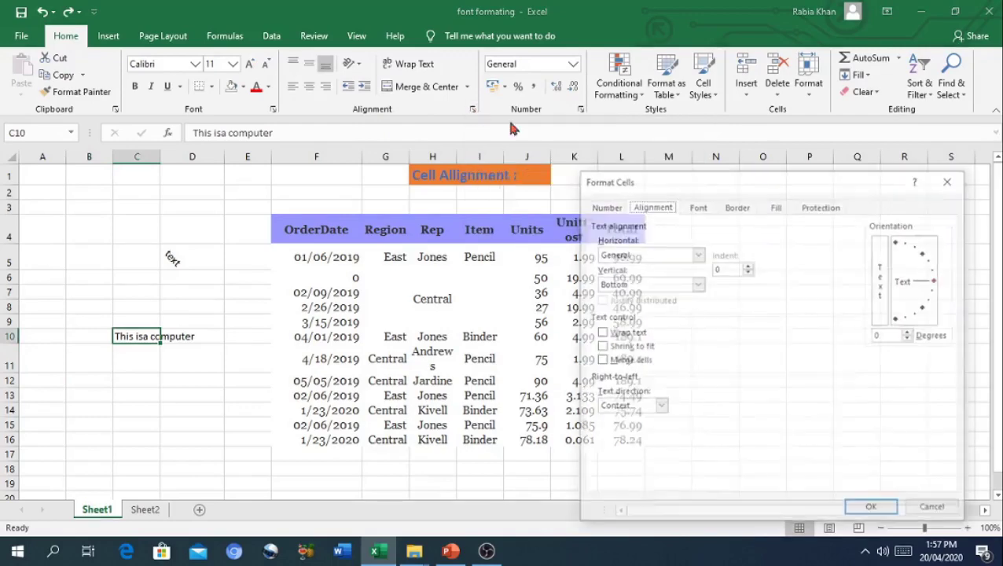
{"action": "mouse_move", "coordinate": [645, 184]}
{"action": "left_mouse_down"}
{"action": "mouse_move", "coordinate": [707, 184]}
{"action": "mouse_move", "coordinate": [681, 179]}
{"action": "left_mouse_up"}
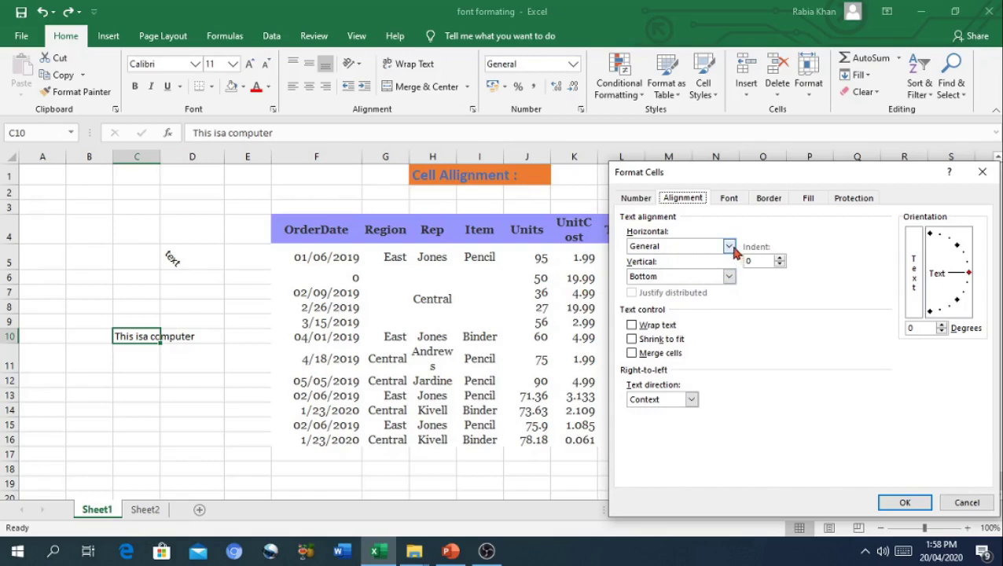
Step: Raise the indent so Horizontal becomes Left (Indent), tick Wrap text, and confirm for C10
{"action": "left_click", "coordinate": [781, 260]}
{"action": "left_click", "coordinate": [781, 260]}
{"action": "left_click", "coordinate": [780, 260]}
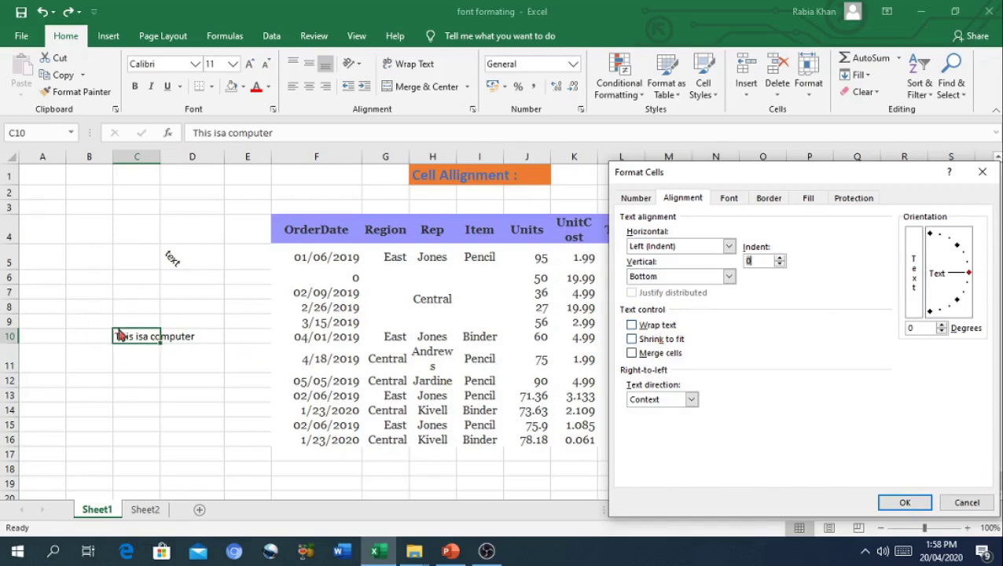
{"action": "left_click", "coordinate": [659, 326]}
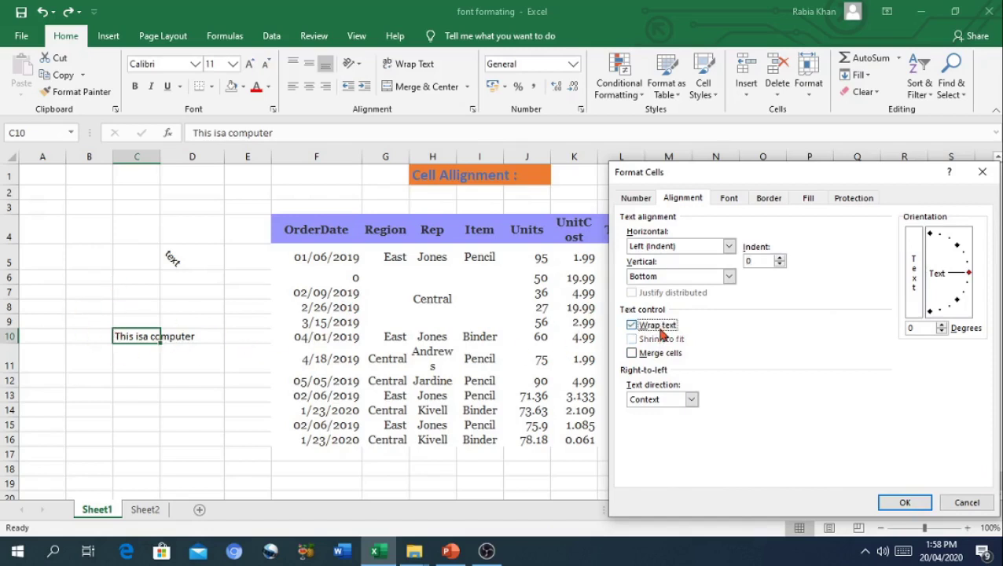
{"action": "left_click", "coordinate": [902, 503]}
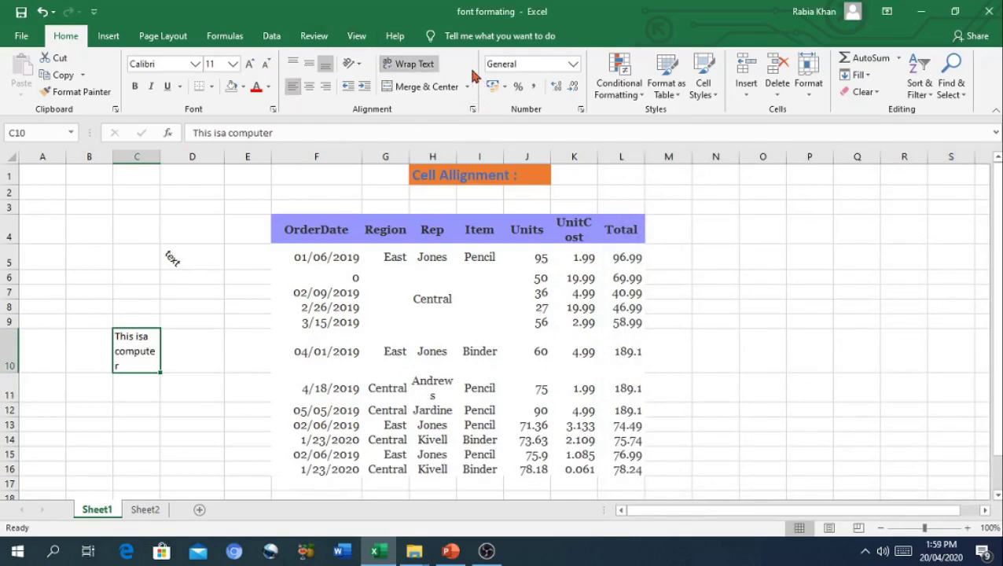
Step: Rotate the sentence in C10 to a 19-degree upward orientation in Format Cells Alignment
{"action": "left_click", "coordinate": [472, 109]}
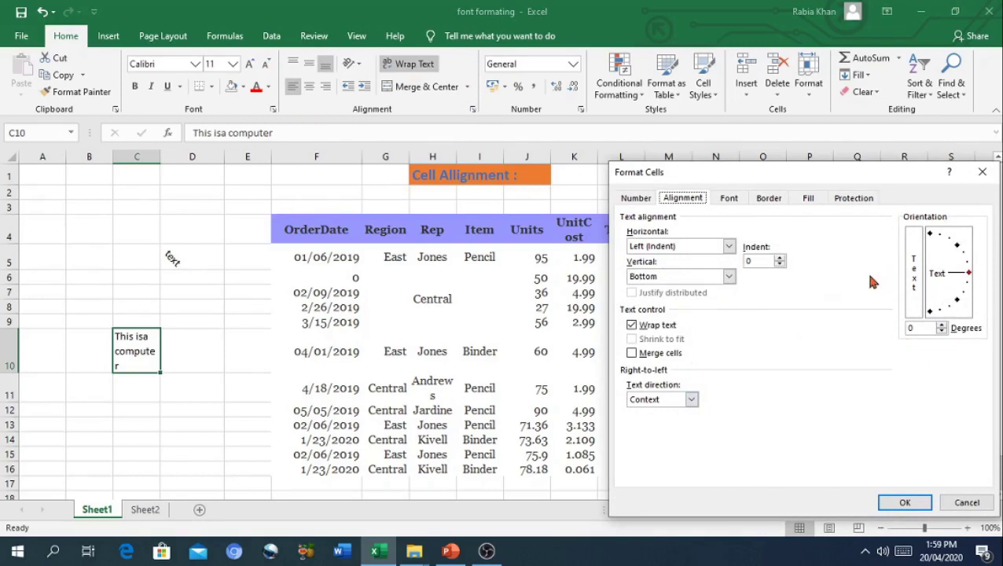
{"action": "left_click", "coordinate": [942, 326]}
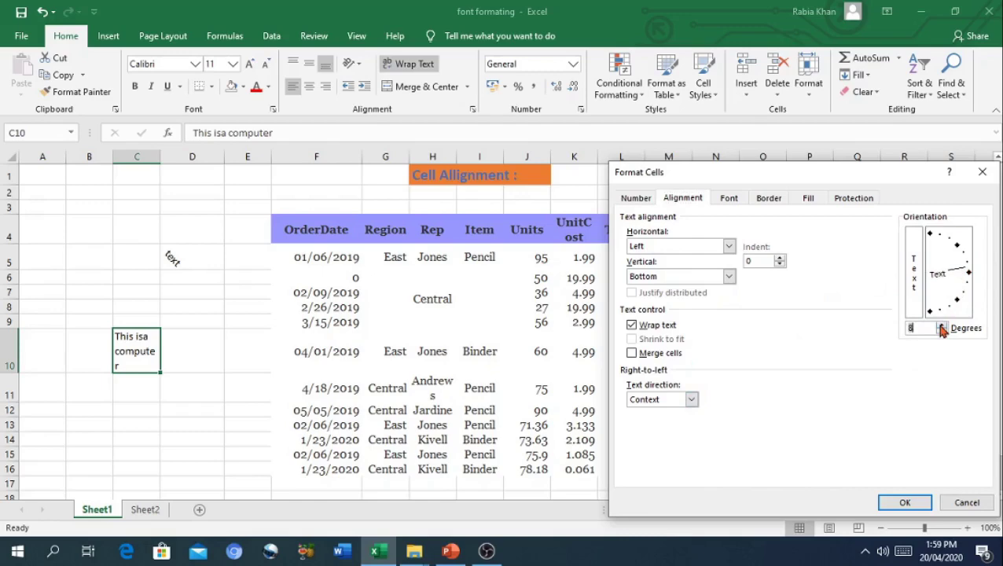
{"action": "left_click", "coordinate": [942, 325]}
{"action": "left_click", "coordinate": [942, 326]}
{"action": "left_click", "coordinate": [942, 325]}
{"action": "left_click", "coordinate": [942, 326]}
{"action": "left_click", "coordinate": [904, 502]}
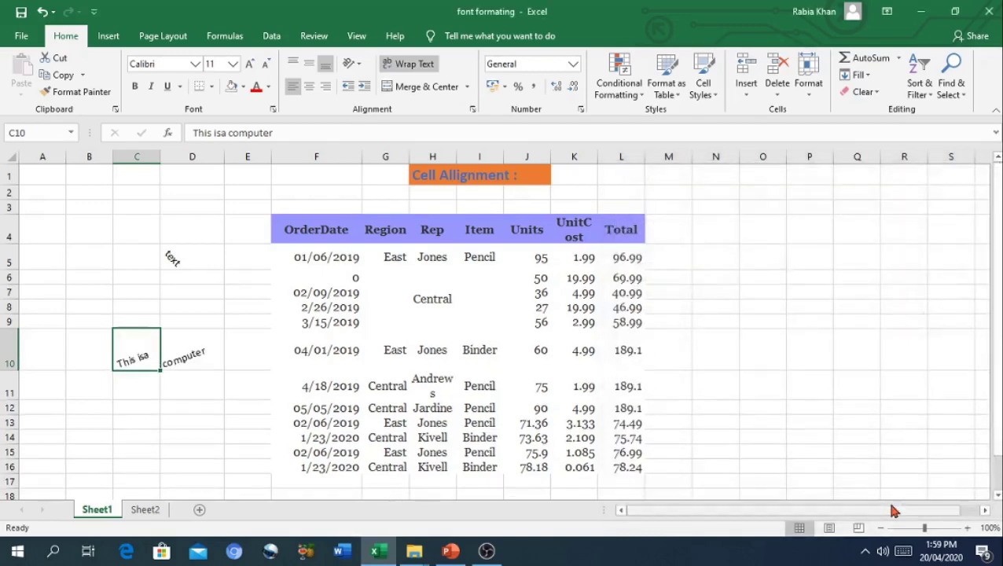